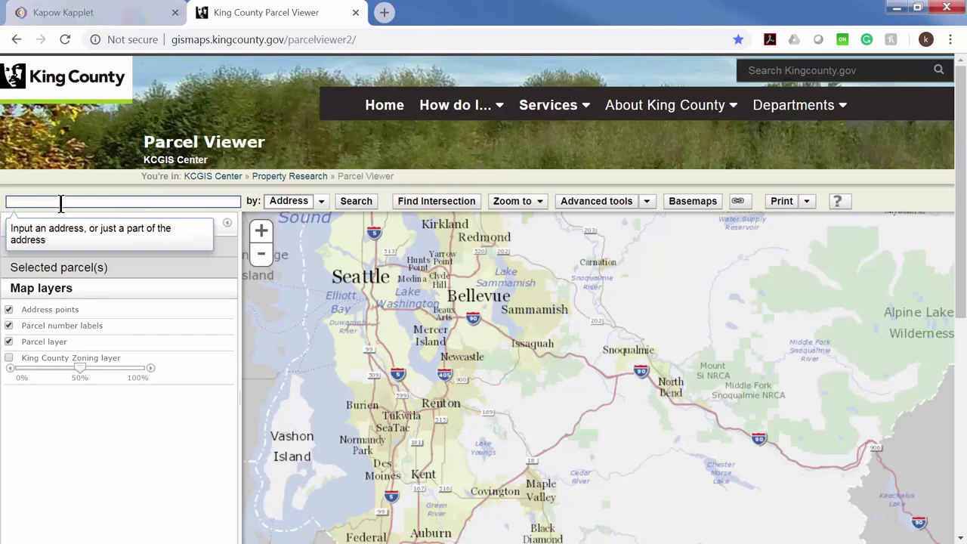
Search Parcel Viewer for the pasted Seattle address and view the parcel's $668,000 popup.
{"action": "left_click", "coordinate": [350, 201]}
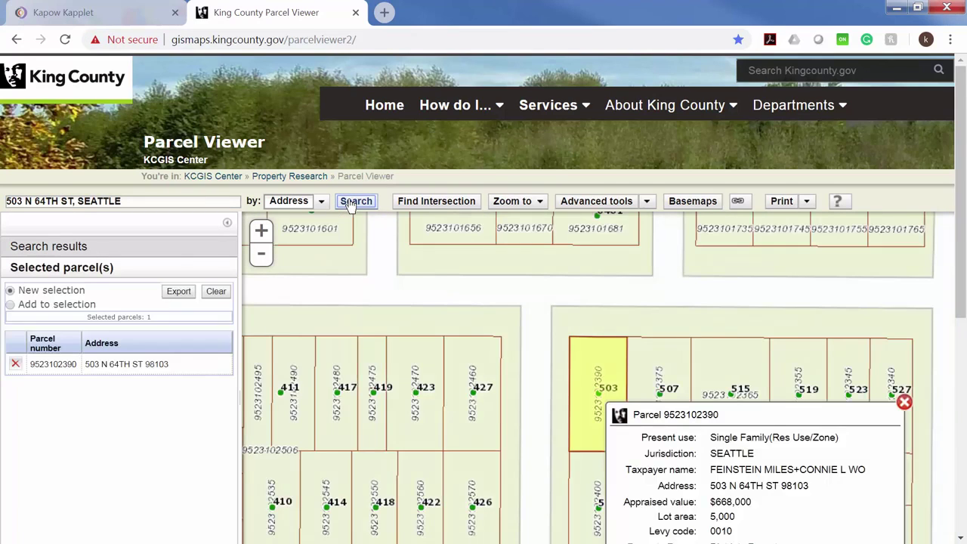
{"action": "scroll", "coordinate": [806, 467], "scroll_direction": "down", "scroll_amount": 1}
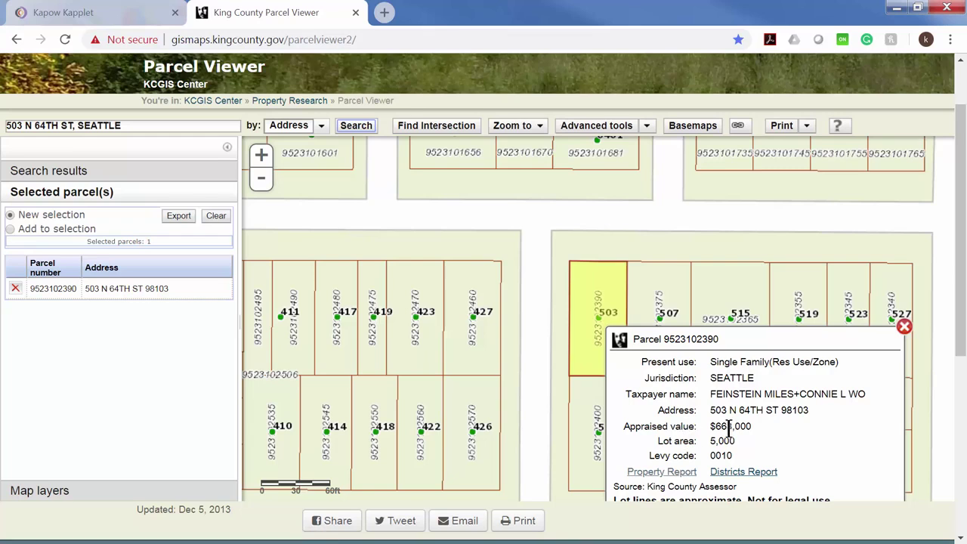
{"action": "scroll", "coordinate": [730, 427], "scroll_direction": "down", "scroll_amount": 1}
{"action": "scroll", "coordinate": [732, 412], "scroll_direction": "up", "scroll_amount": 1}
{"action": "left_click", "coordinate": [662, 471]}
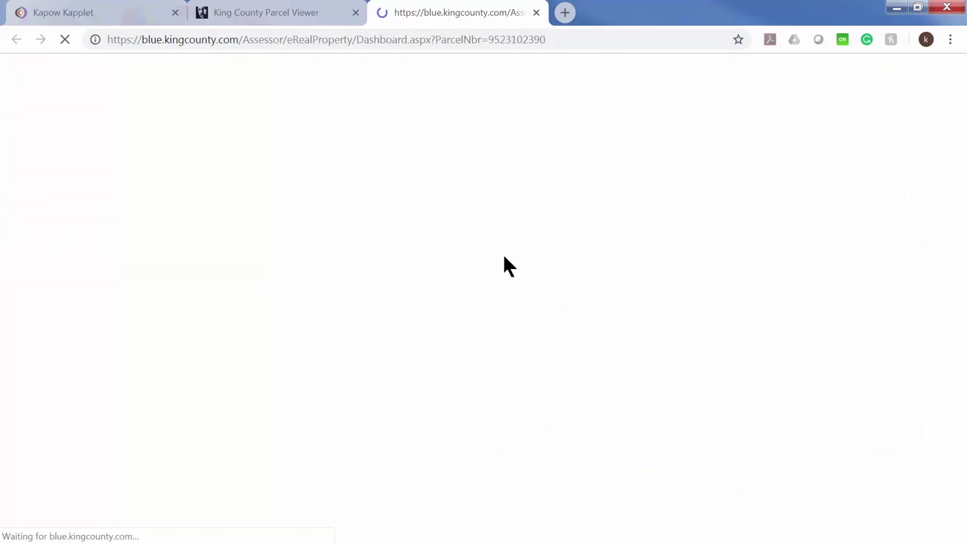
{"action": "scroll", "coordinate": [663, 304], "scroll_direction": "down", "scroll_amount": 5}
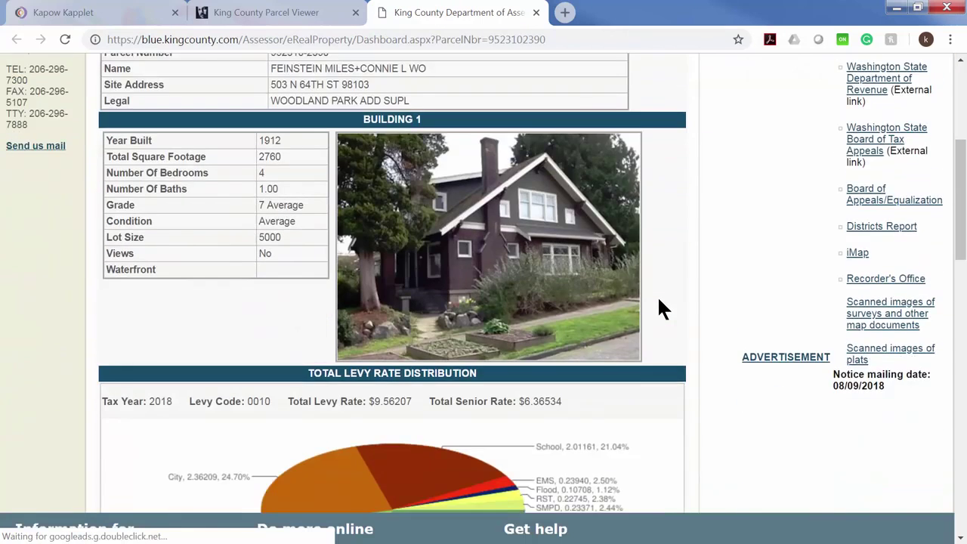
{"action": "scroll", "coordinate": [659, 306], "scroll_direction": "up", "scroll_amount": 1}
{"action": "scroll", "coordinate": [657, 289], "scroll_direction": "up", "scroll_amount": 1}
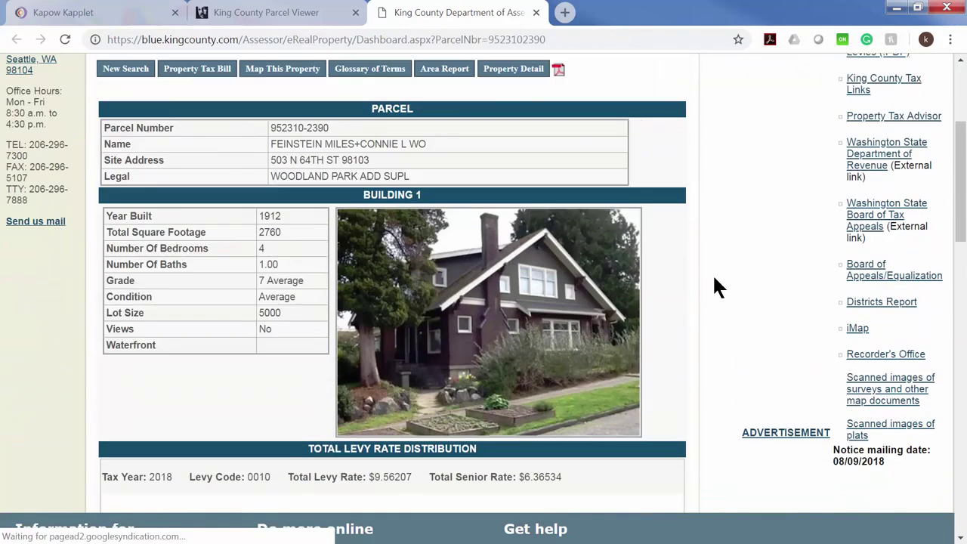
{"action": "scroll", "coordinate": [712, 273], "scroll_direction": "up", "scroll_amount": 3}
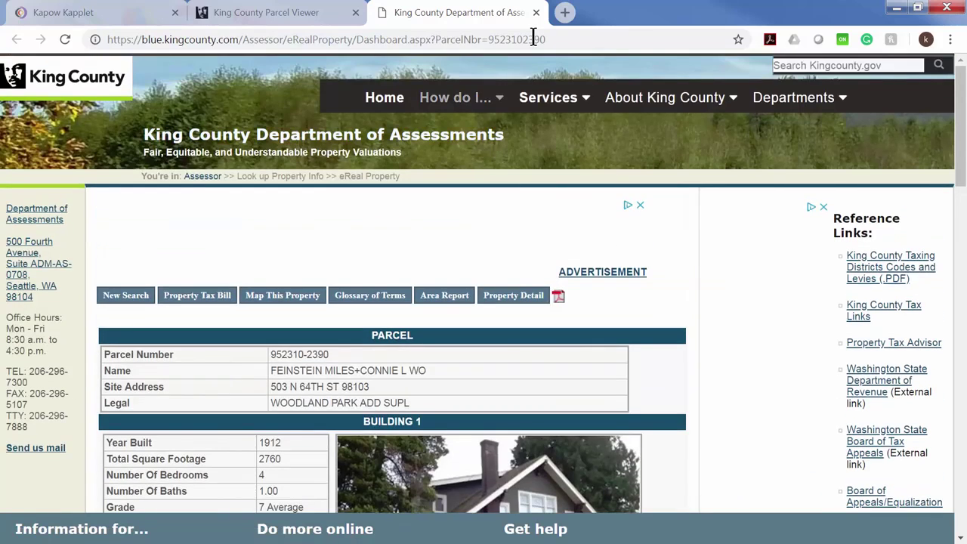
{"action": "left_click", "coordinate": [536, 12]}
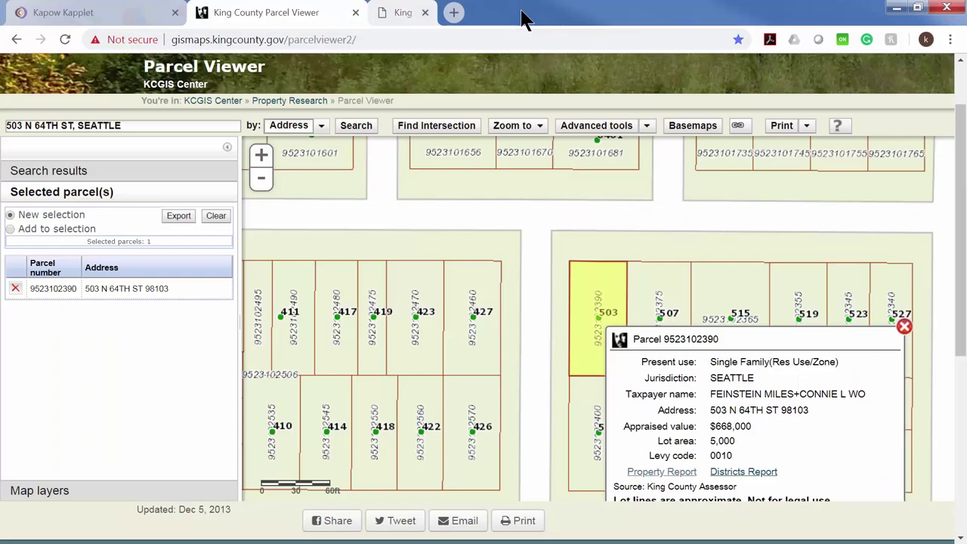
Replace the Kapplet start page address with the Seattle parcel address and start a run.
{"action": "left_click", "coordinate": [106, 12]}
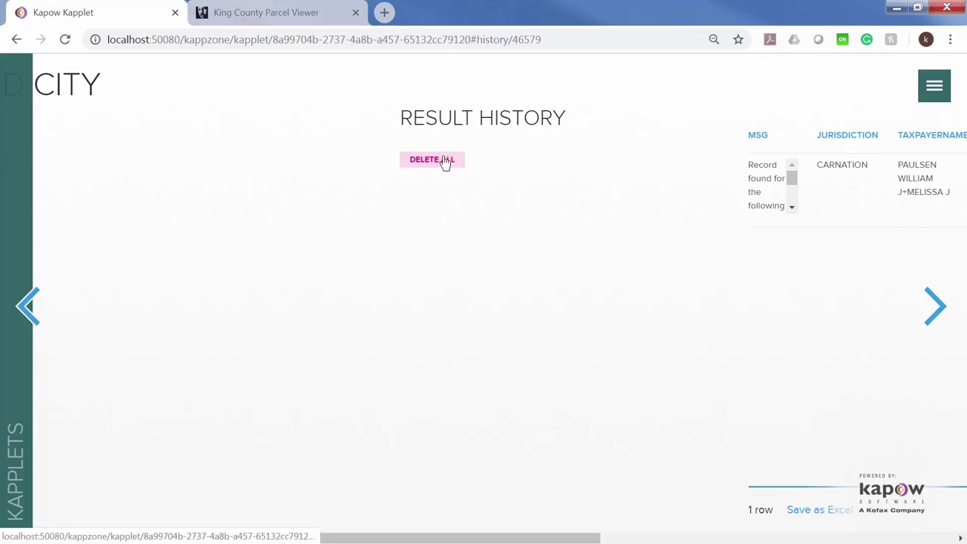
{"action": "left_click", "coordinate": [53, 301]}
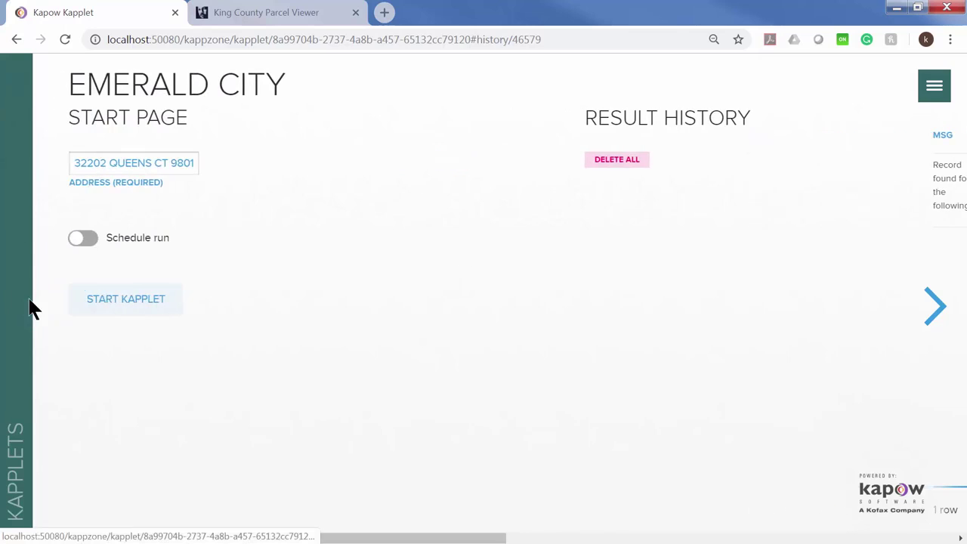
{"action": "left_click", "coordinate": [182, 163]}
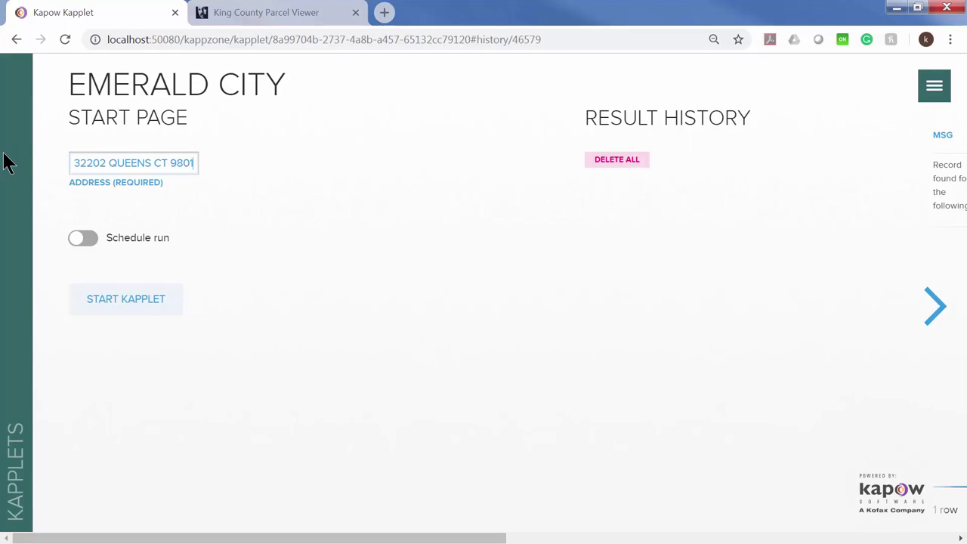
{"action": "key", "text": "BackSpace"}
{"action": "key", "text": "BackSpace"}
{"action": "key", "text": "BackSpace"}
{"action": "key", "text": "BackSpace"}
{"action": "key", "text": "BackSpace"}
{"action": "key", "text": "BackSpace"}
{"action": "key", "text": "BackSpace"}
{"action": "key", "text": "BackSpace"}
{"action": "key", "text": "BackSpace"}
{"action": "key", "text": "BackSpace"}
{"action": "key", "text": "BackSpace"}
{"action": "key", "text": "BackSpace"}
{"action": "key", "text": "BackSpace"}
{"action": "key", "text": "BackSpace"}
{"action": "key", "text": "BackSpace"}
{"action": "key", "text": "BackSpace"}
{"action": "key", "text": "BackSpace"}
{"action": "key", "text": "BackSpace"}
{"action": "key", "text": "BackSpace"}
{"action": "key", "text": "BackSpace"}
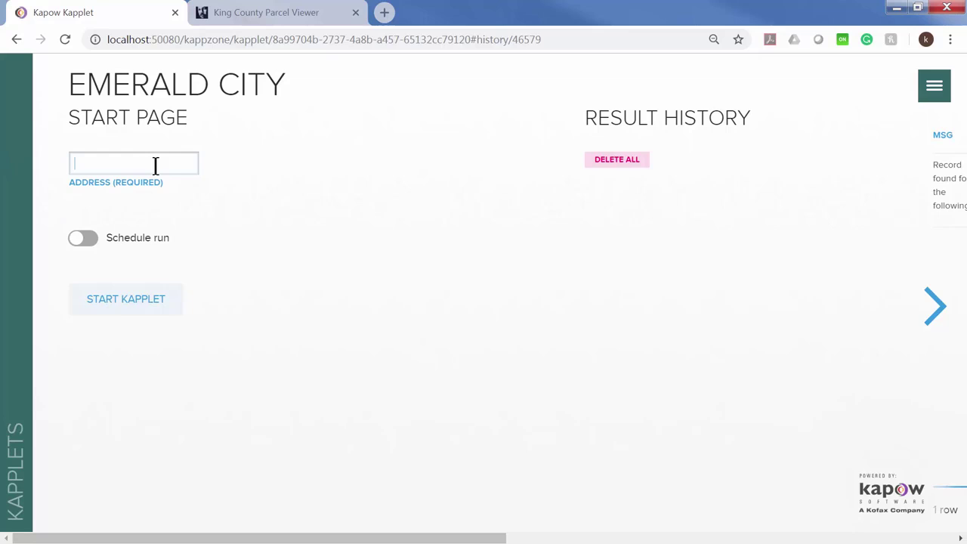
{"action": "left_click", "coordinate": [121, 302]}
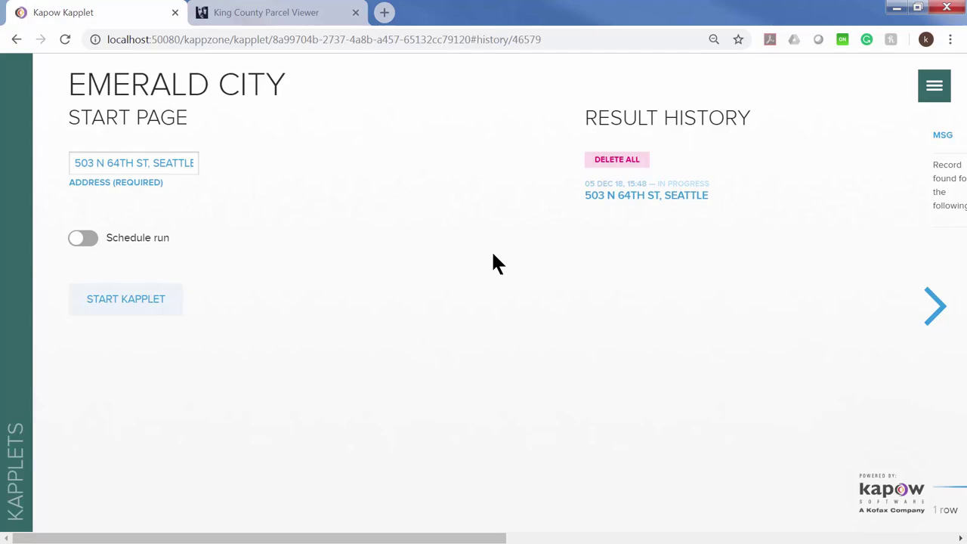
Open the parcel's Property Report and scroll to the 1912 Building 1 details and photo.
{"action": "left_click", "coordinate": [297, 17]}
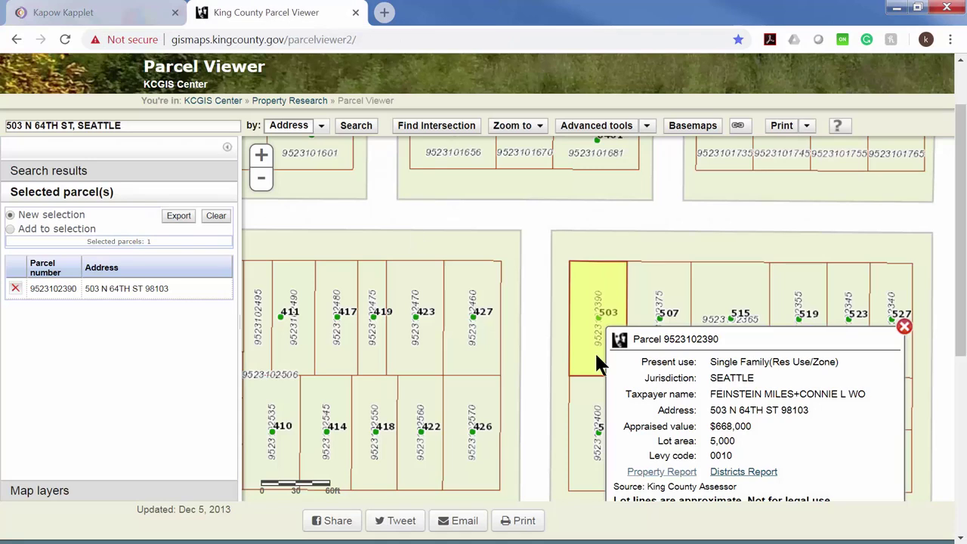
{"action": "scroll", "coordinate": [741, 407], "scroll_direction": "down", "scroll_amount": 1}
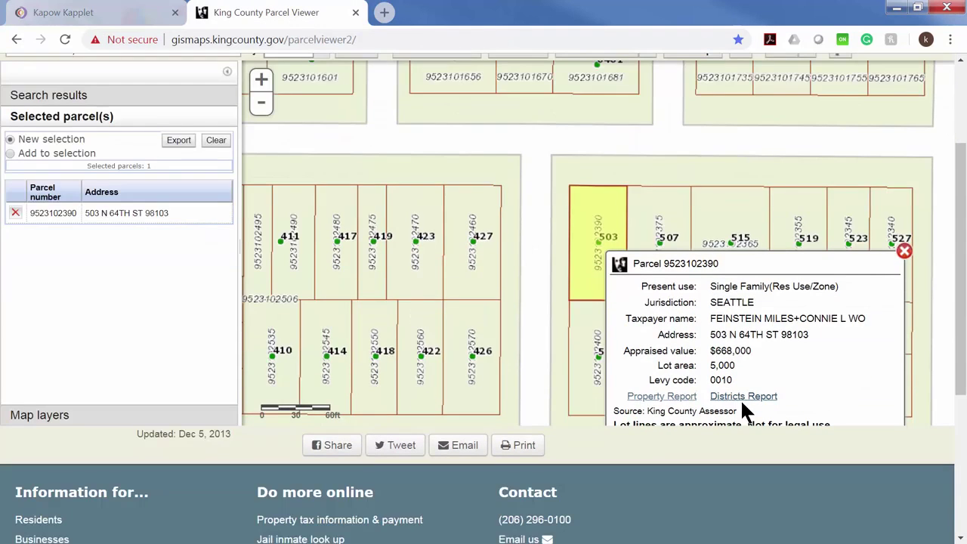
{"action": "left_click", "coordinate": [662, 396]}
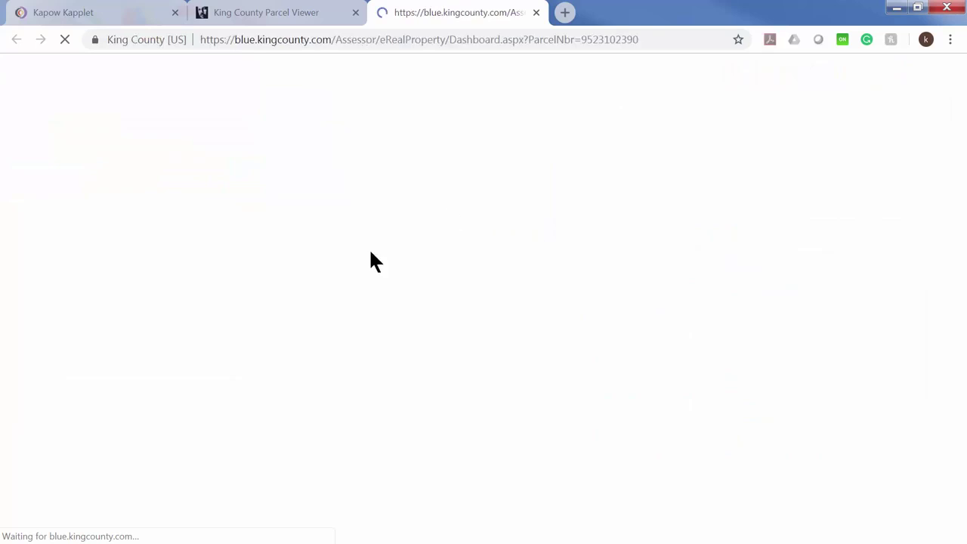
{"action": "scroll", "coordinate": [335, 317], "scroll_direction": "down", "scroll_amount": 2}
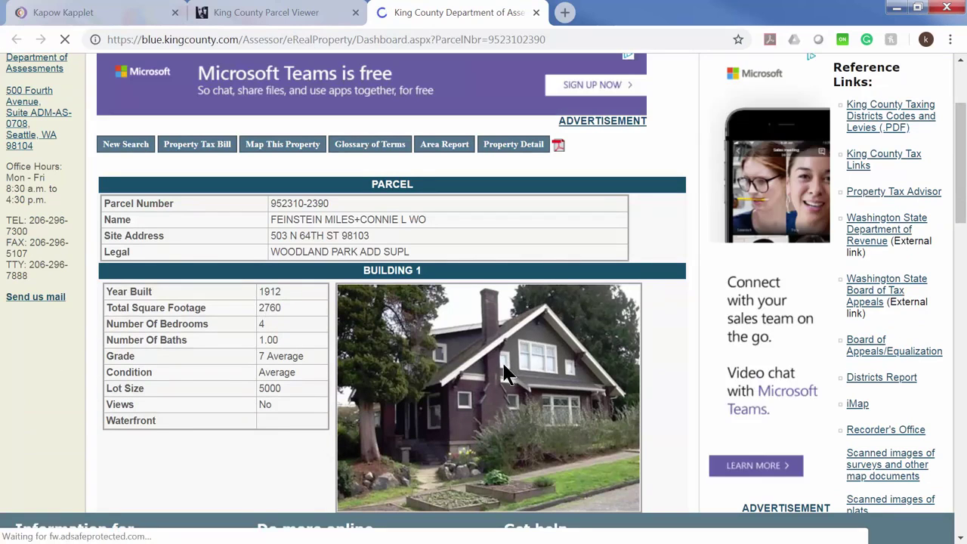
{"action": "scroll", "coordinate": [465, 361], "scroll_direction": "down", "scroll_amount": 1}
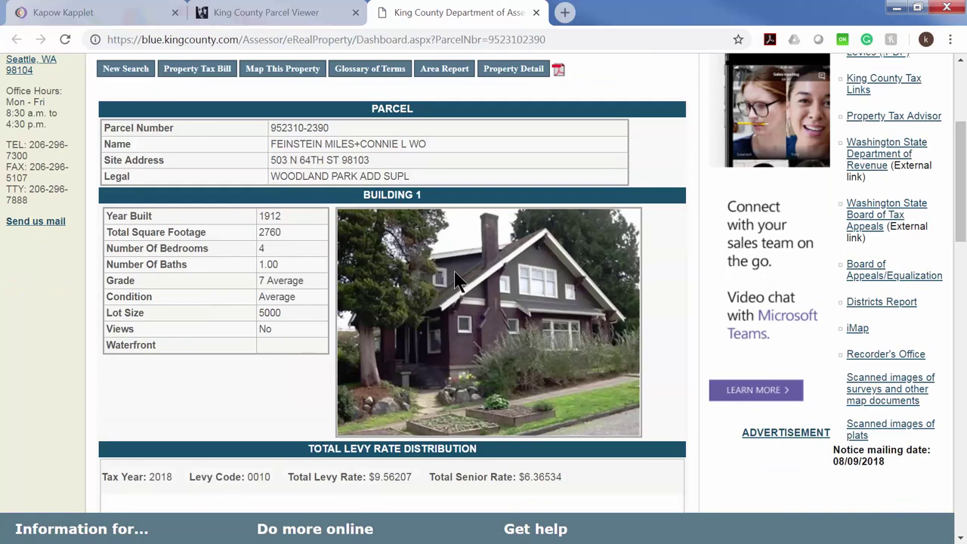
View the Seattle run's TaxRecordResults through the PHOTO column, then return to the assessor report.
{"action": "left_click", "coordinate": [75, 13]}
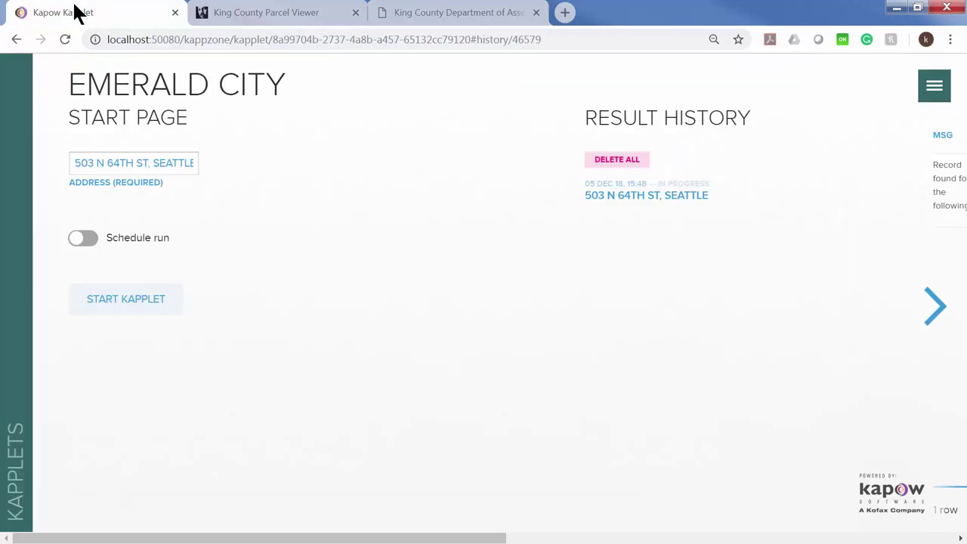
{"action": "left_click", "coordinate": [633, 189]}
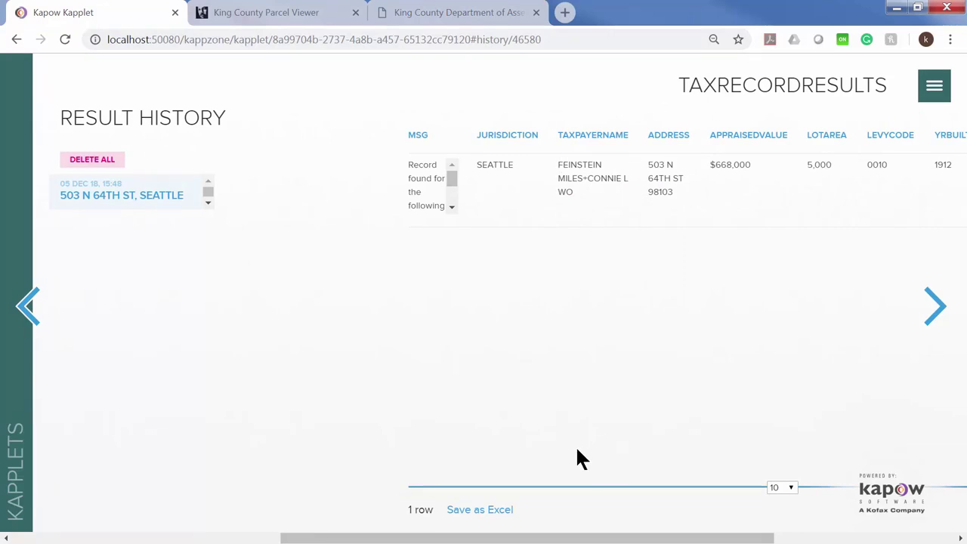
{"action": "left_click", "coordinate": [942, 315]}
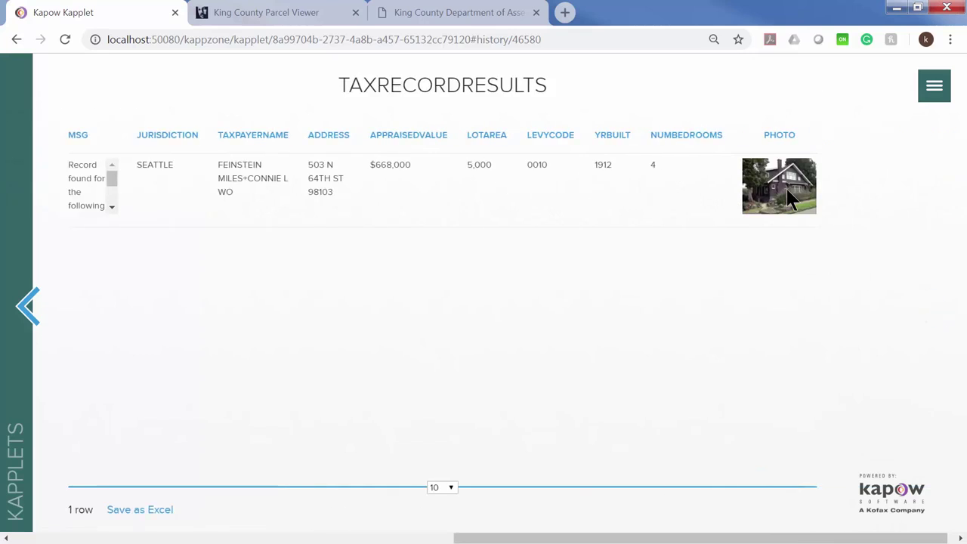
{"action": "left_click", "coordinate": [28, 306]}
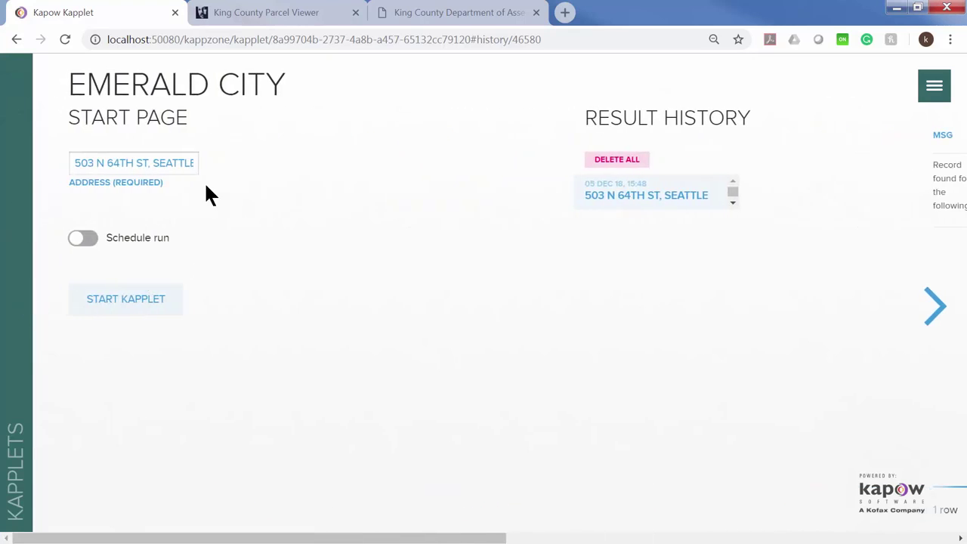
{"action": "left_click", "coordinate": [423, 11]}
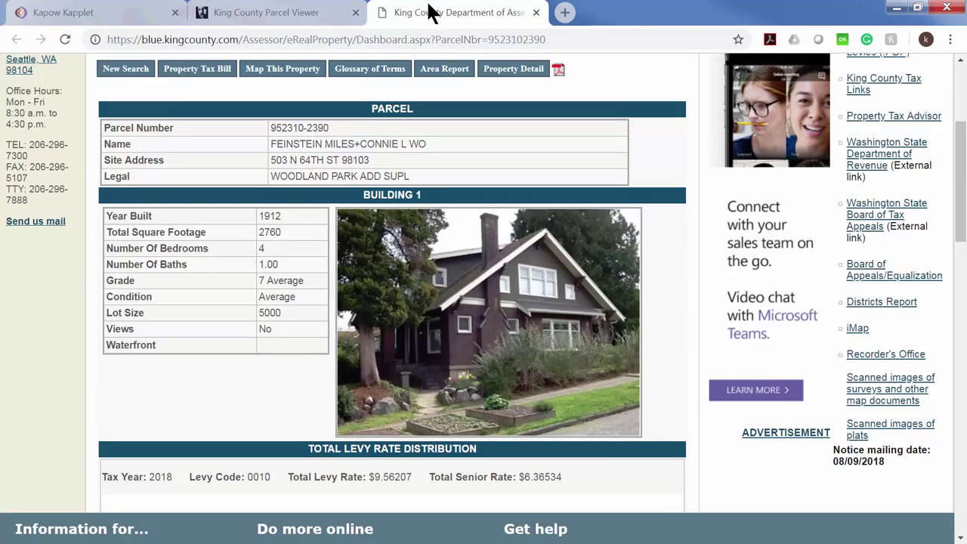
Close the assessor report, reload Parcel Viewer, and zoom into the map.
{"action": "left_click", "coordinate": [535, 13]}
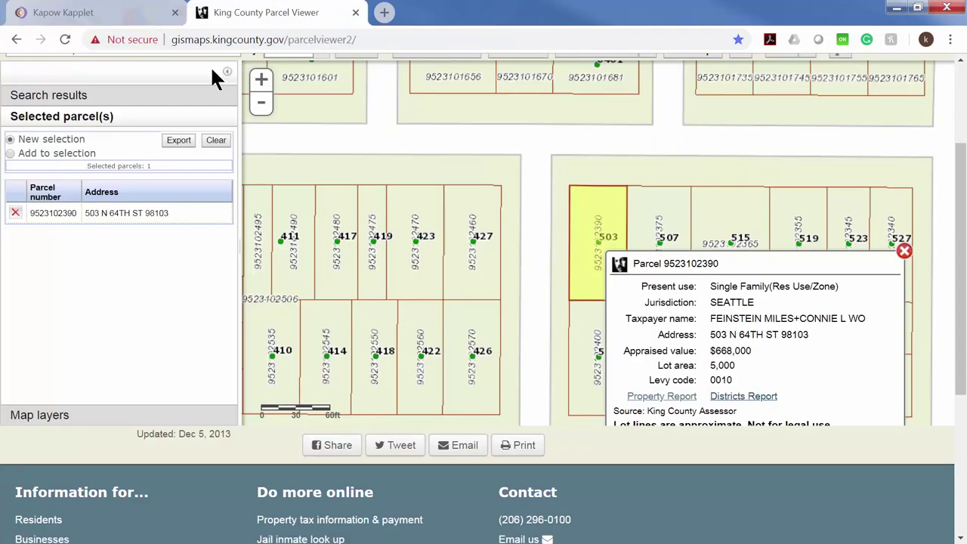
{"action": "left_click", "coordinate": [58, 38]}
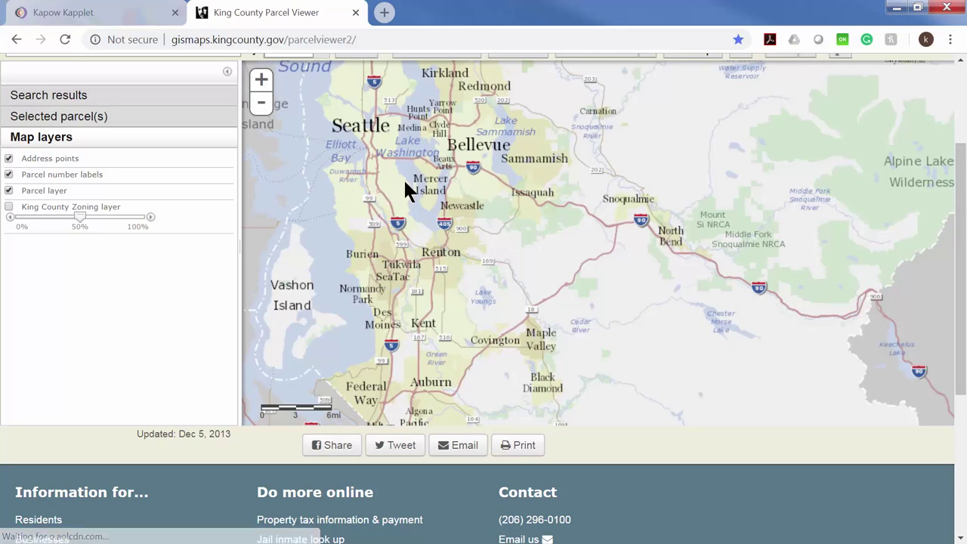
{"action": "left_click_drag", "start_coordinate": [393, 177], "coordinate": [393, 180]}
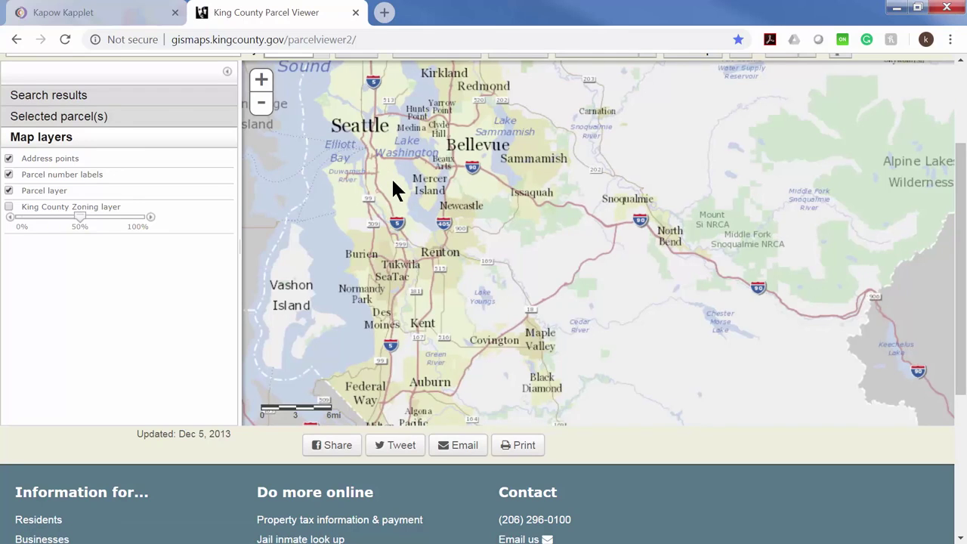
{"action": "scroll", "coordinate": [392, 177], "scroll_direction": "up", "scroll_amount": 1}
{"action": "scroll", "coordinate": [411, 187], "scroll_direction": "up", "scroll_amount": 1}
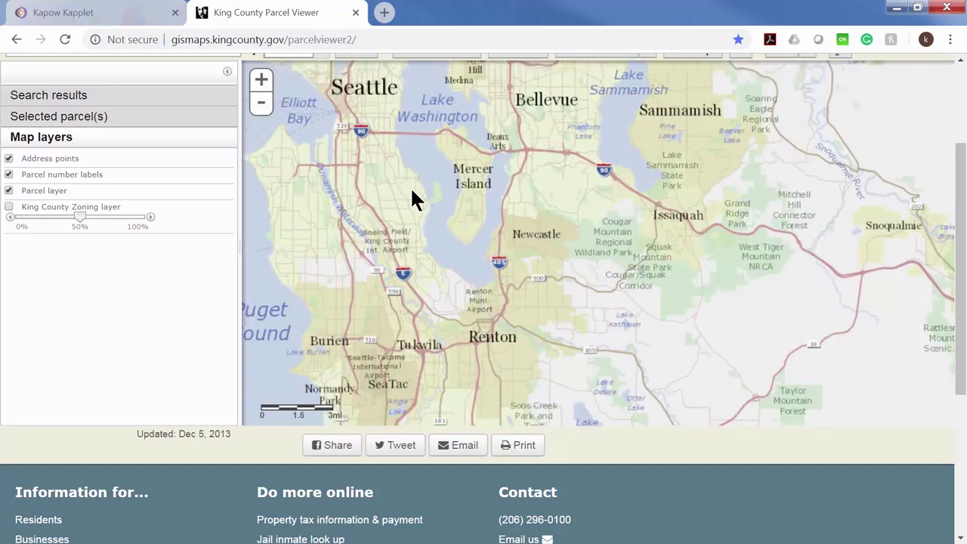
{"action": "scroll", "coordinate": [535, 156], "scroll_direction": "up", "scroll_amount": 1}
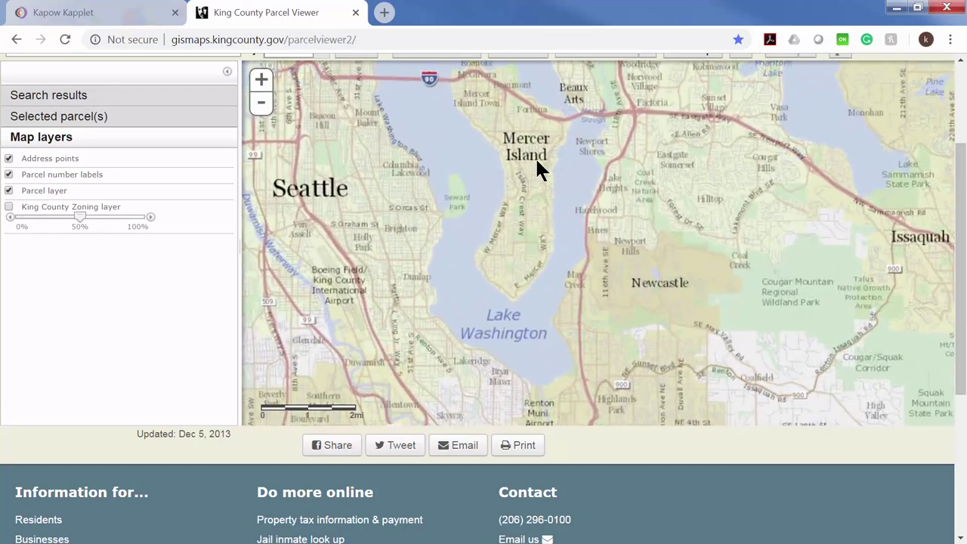
{"action": "scroll", "coordinate": [526, 177], "scroll_direction": "up", "scroll_amount": 4}
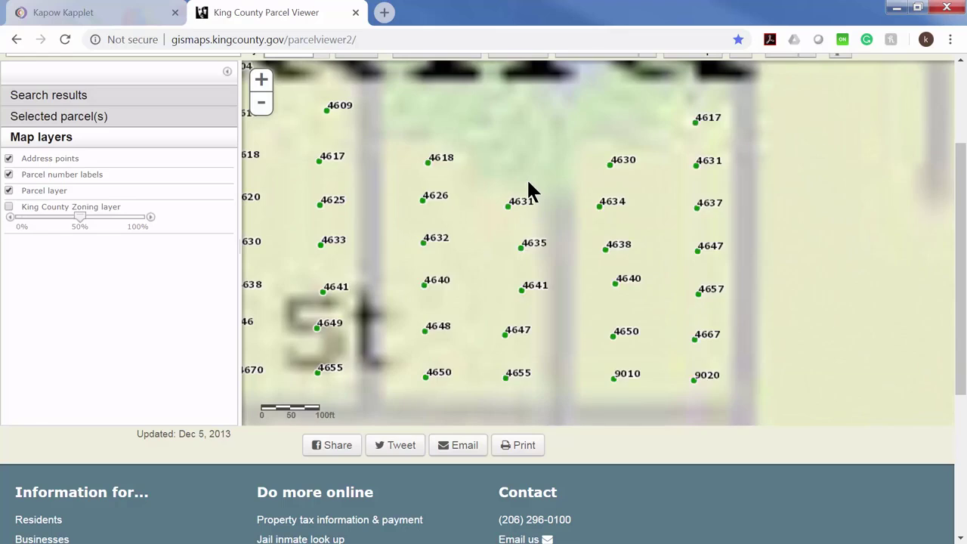
{"action": "scroll", "coordinate": [528, 185], "scroll_direction": "up", "scroll_amount": 1}
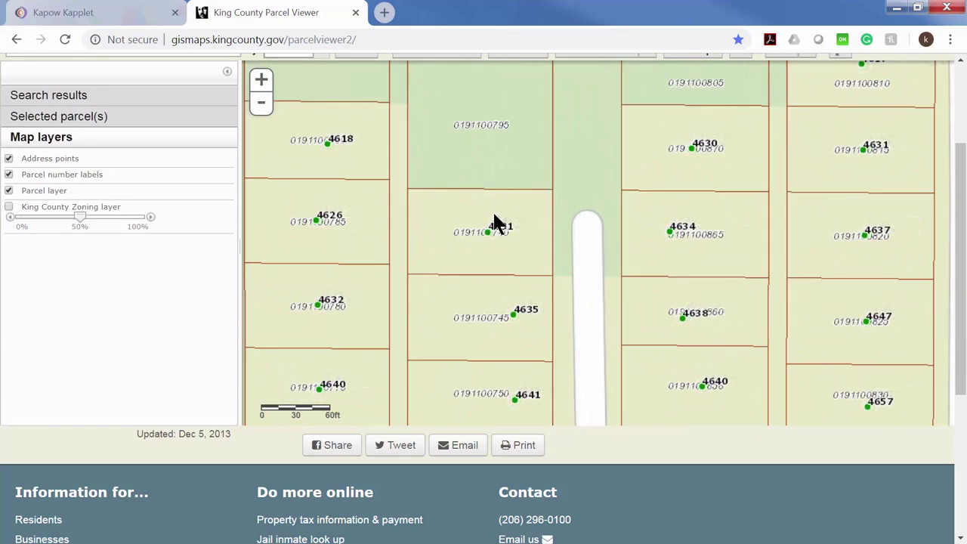
{"action": "left_click", "coordinate": [485, 231]}
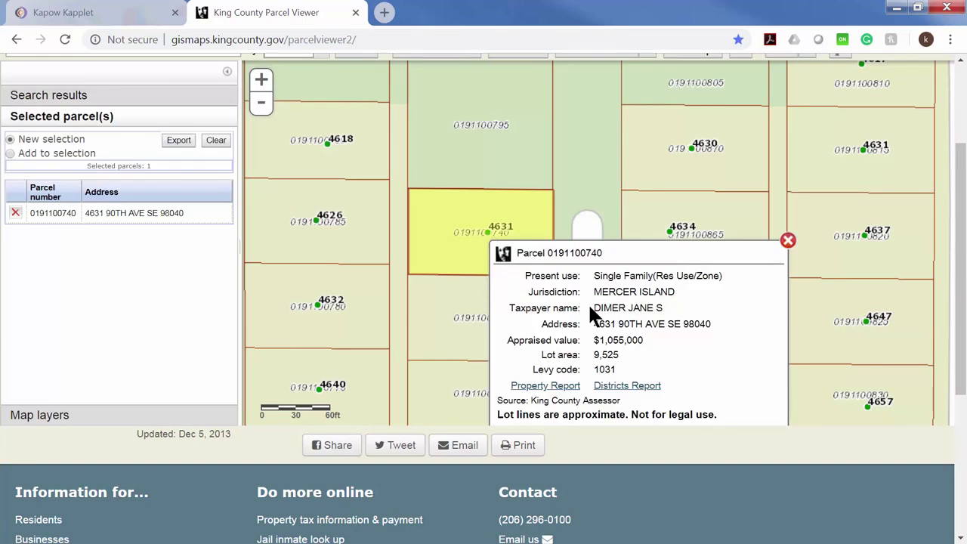
{"action": "left_click_drag", "start_coordinate": [595, 324], "coordinate": [725, 325]}
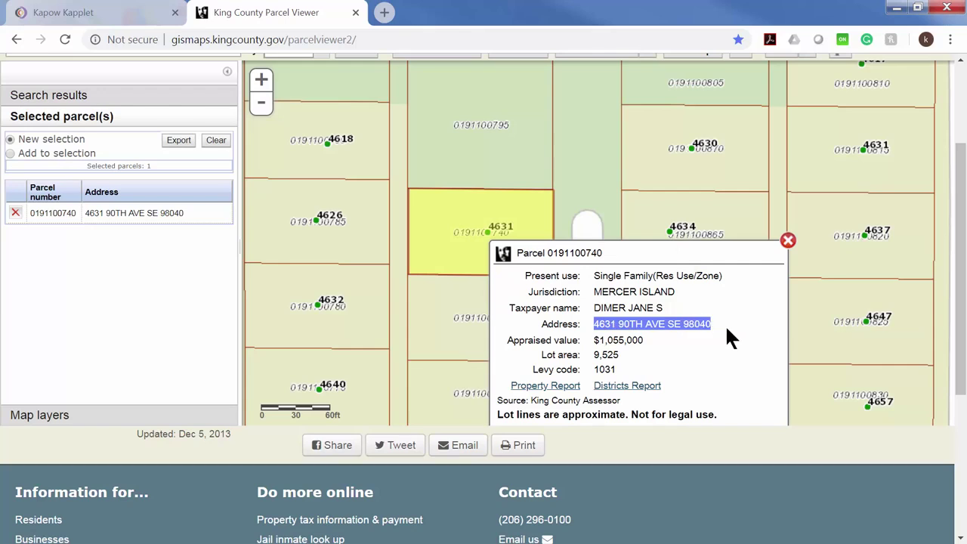
{"action": "right_click", "coordinate": [724, 324]}
{"action": "left_click", "coordinate": [748, 341]}
{"action": "left_click", "coordinate": [117, 14]}
{"action": "left_click_drag", "start_coordinate": [190, 164], "coordinate": [15, 142]}
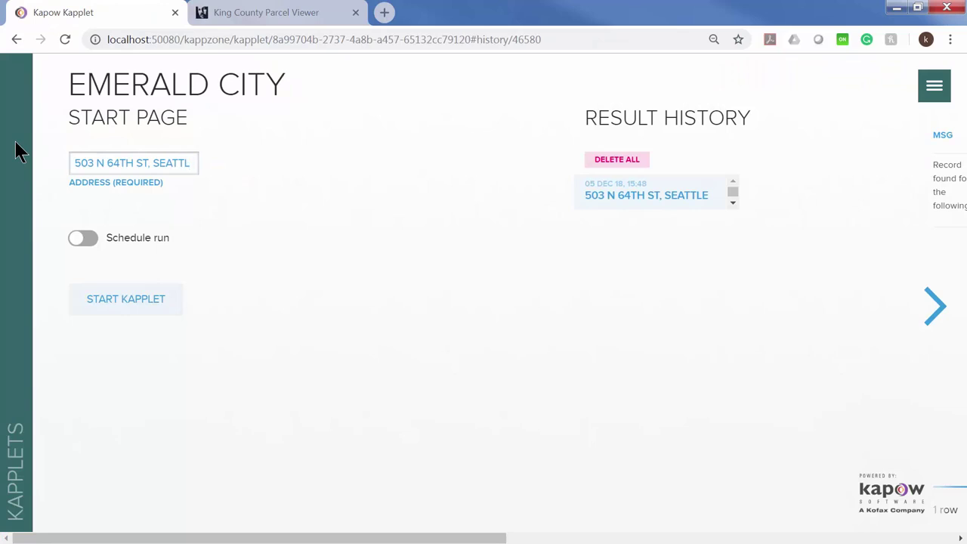
{"action": "key", "text": "BackSpace"}
{"action": "key", "text": "BackSpace"}
{"action": "key", "text": "BackSpace"}
{"action": "key", "text": "BackSpace"}
{"action": "key", "text": "BackSpace"}
{"action": "key", "text": "BackSpace"}
{"action": "key", "text": "BackSpace"}
{"action": "key", "text": "BackSpace"}
{"action": "key", "text": "BackSpace"}
{"action": "key", "text": "BackSpace"}
{"action": "key", "text": "BackSpace"}
{"action": "key", "text": "BackSpace"}
{"action": "key", "text": "BackSpace"}
{"action": "key", "text": "BackSpace"}
{"action": "key", "text": "BackSpace"}
{"action": "key", "text": "BackSpace"}
{"action": "key", "text": "BackSpace"}
{"action": "key", "text": "BackSpace"}
{"action": "key", "text": "BackSpace"}
{"action": "key", "text": "BackSpace"}
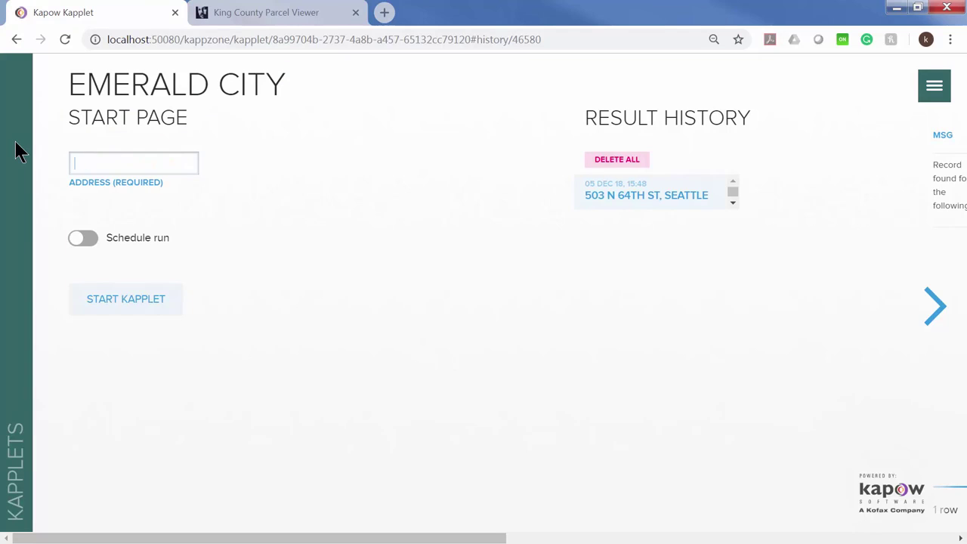
{"action": "key", "text": "ctrl+v"}
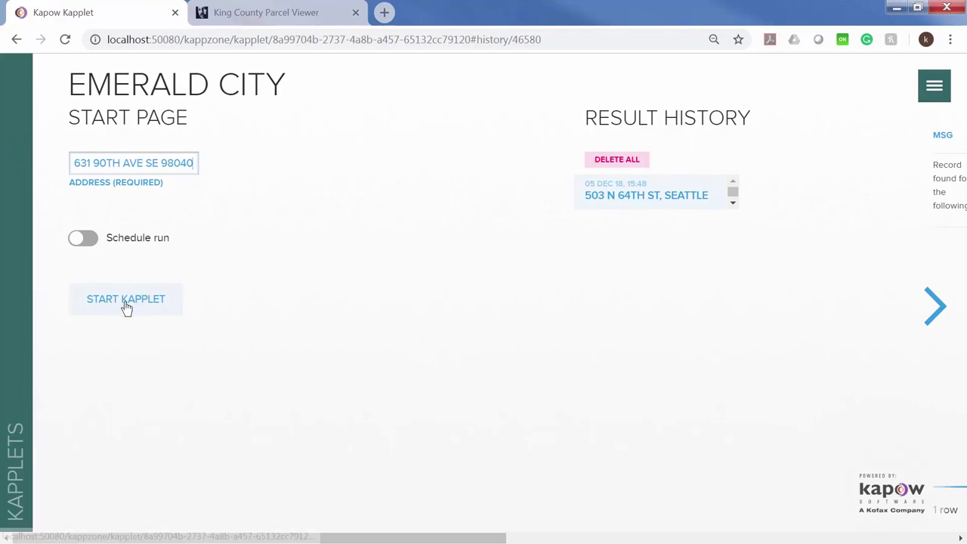
{"action": "left_click", "coordinate": [125, 302]}
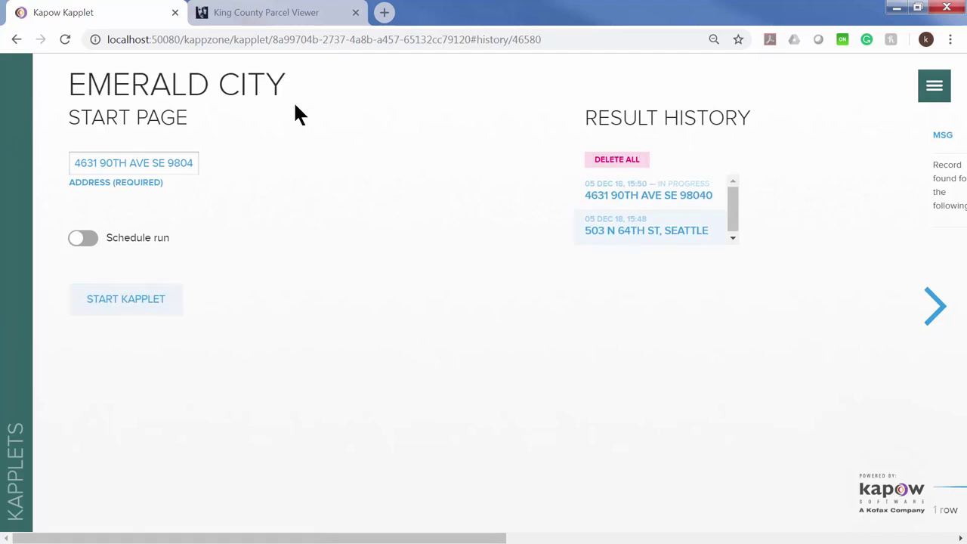
{"action": "left_click", "coordinate": [254, 15]}
{"action": "scroll", "coordinate": [680, 340], "scroll_direction": "down", "scroll_amount": 1}
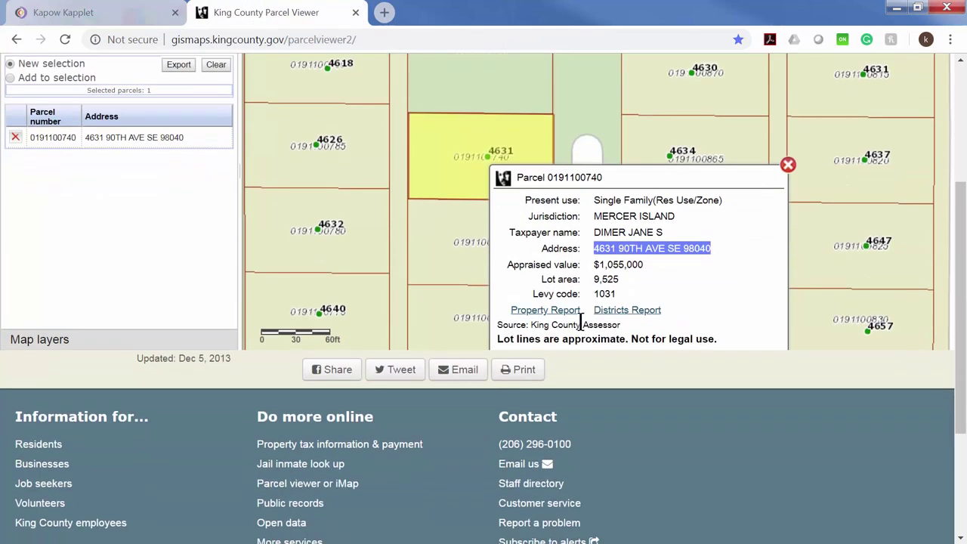
{"action": "left_click", "coordinate": [552, 310]}
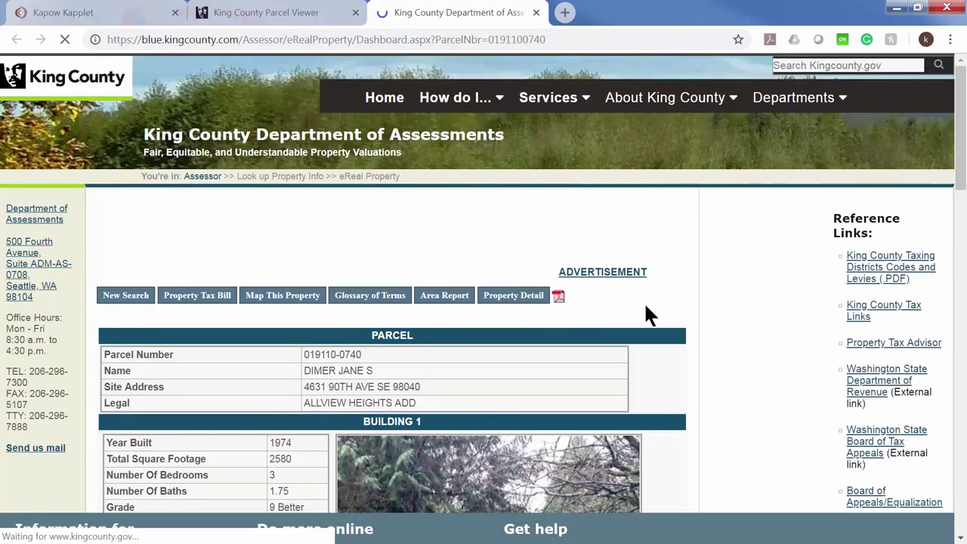
{"action": "scroll", "coordinate": [663, 312], "scroll_direction": "down", "scroll_amount": 3}
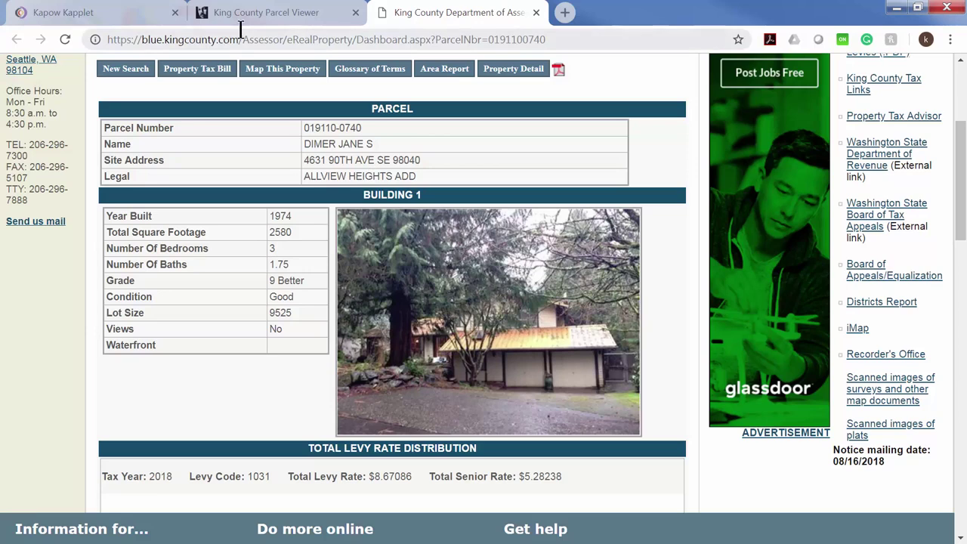
{"action": "left_click", "coordinate": [98, 17]}
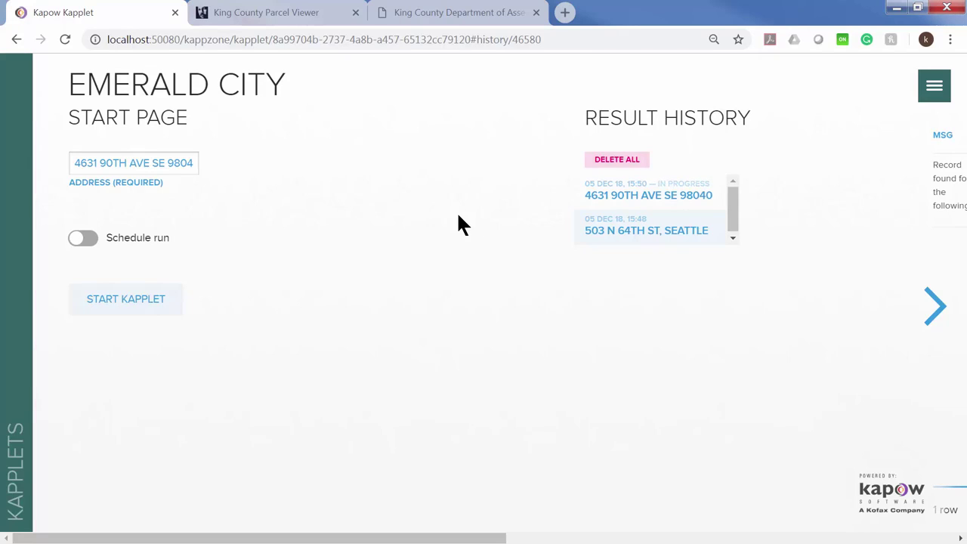
{"action": "left_click", "coordinate": [580, 190]}
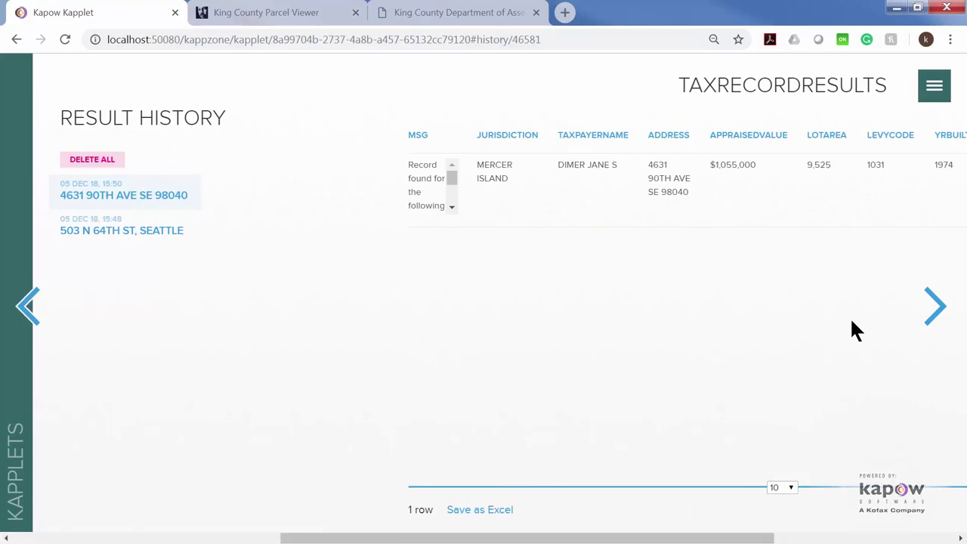
{"action": "left_click", "coordinate": [939, 308]}
{"action": "left_click", "coordinate": [941, 310]}
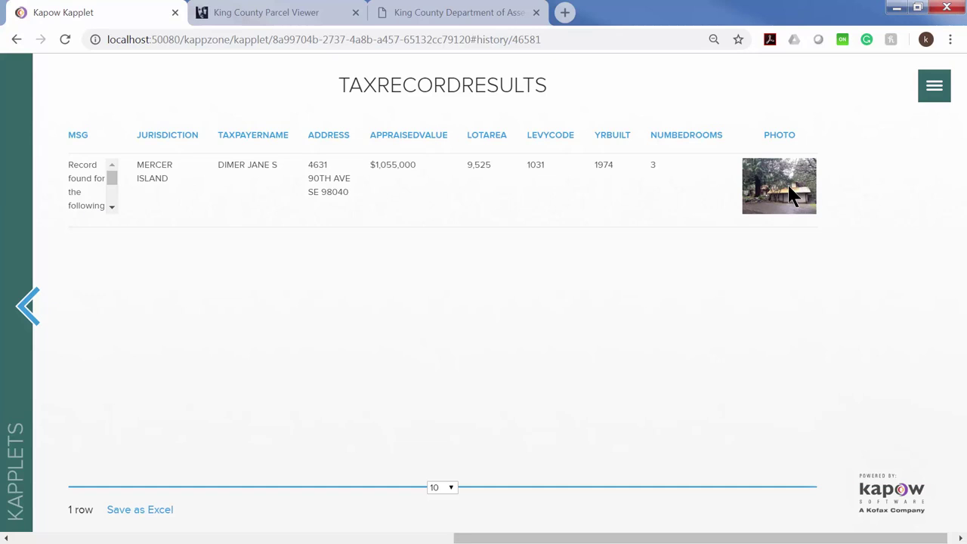
{"action": "left_click", "coordinate": [47, 287]}
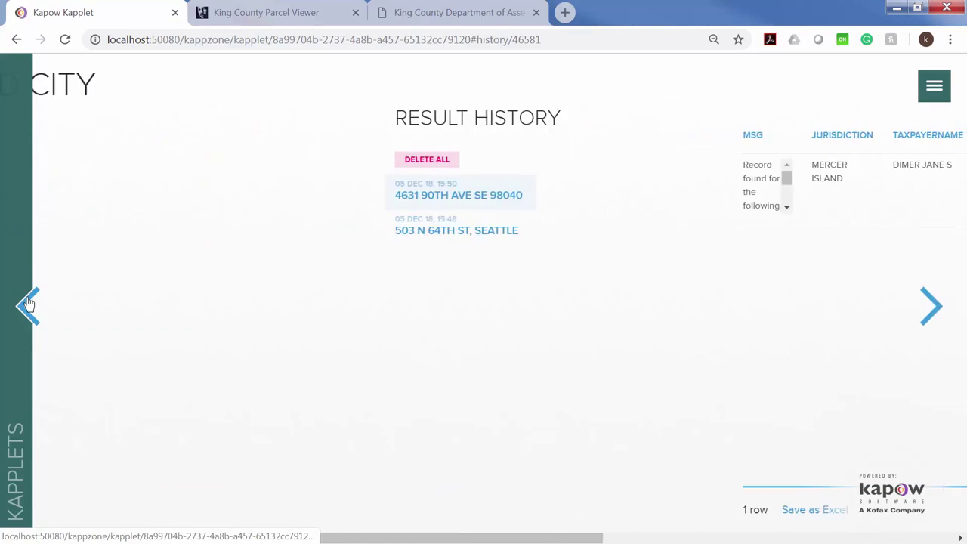
{"action": "left_click_drag", "start_coordinate": [73, 161], "coordinate": [302, 179]}
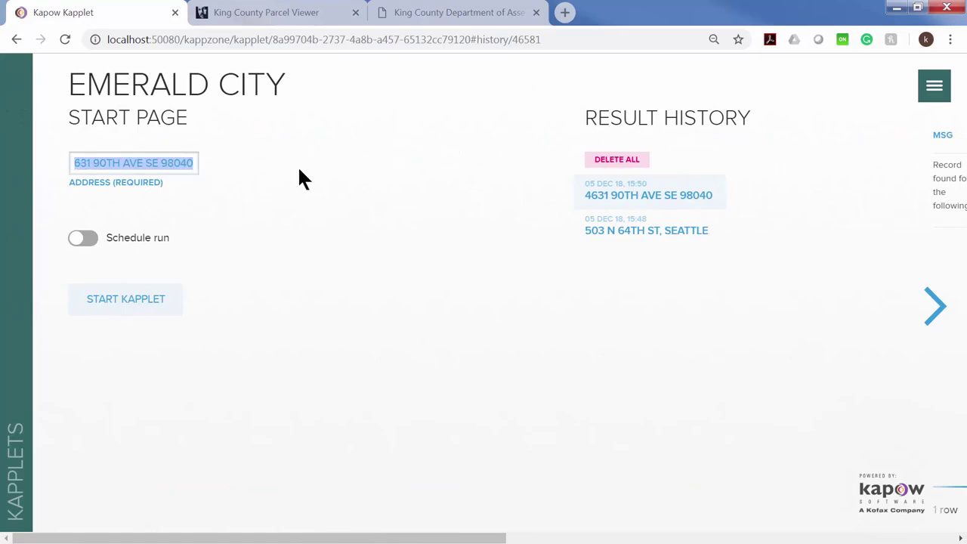
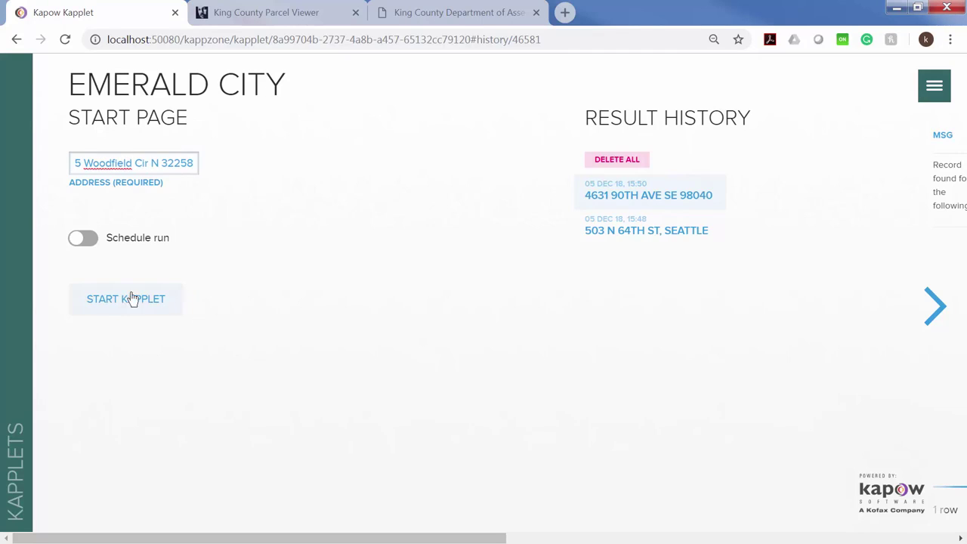
{"action": "left_click", "coordinate": [127, 298]}
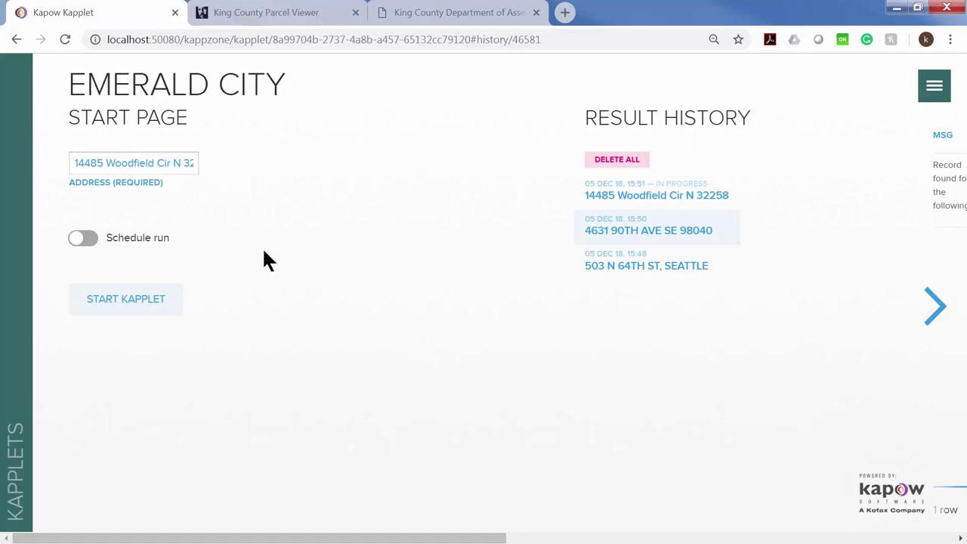
{"action": "left_click", "coordinate": [682, 229]}
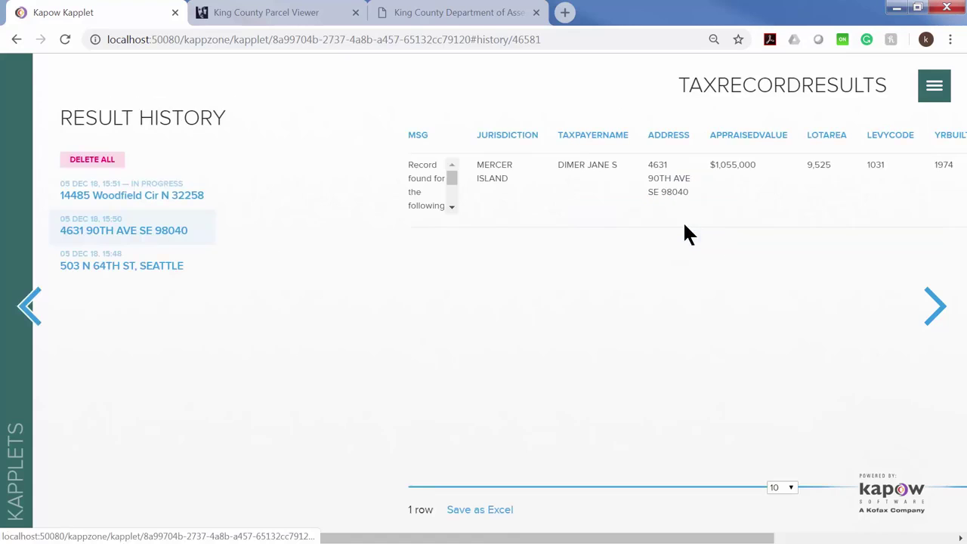
{"action": "scroll", "coordinate": [452, 181], "scroll_direction": "down", "scroll_amount": 3}
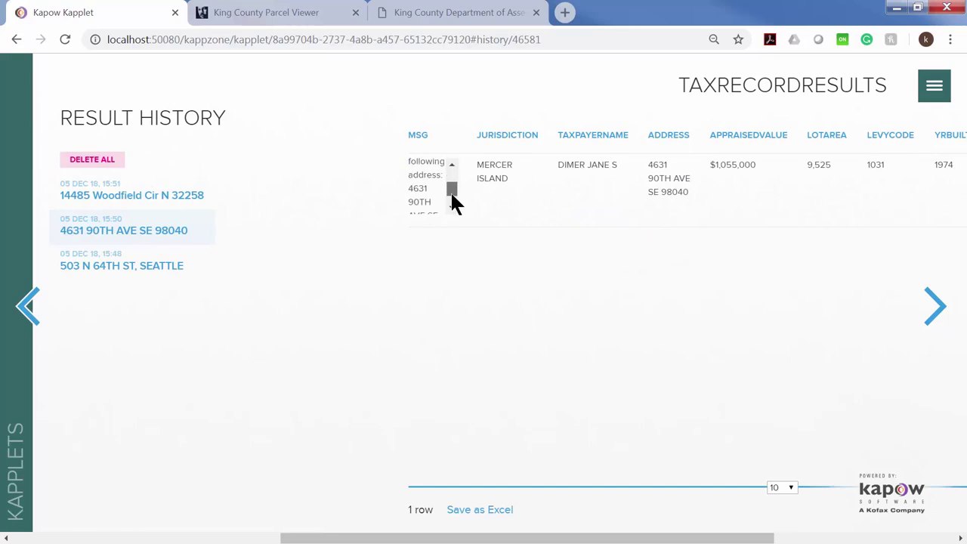
{"action": "scroll", "coordinate": [453, 191], "scroll_direction": "up", "scroll_amount": 3}
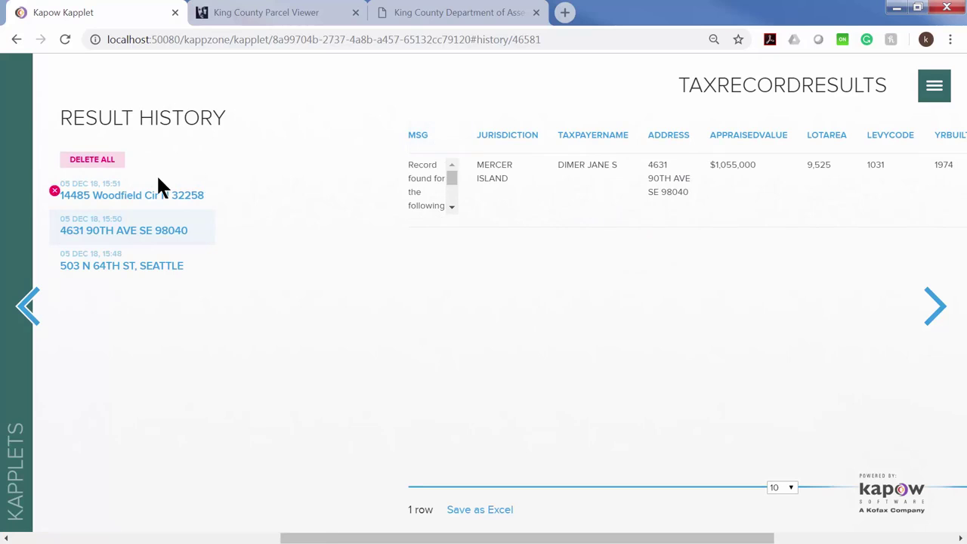
Check the Woodfield run's no-records message, return to the start page, and close the Parcel Viewer popup.
{"action": "left_click", "coordinate": [101, 195]}
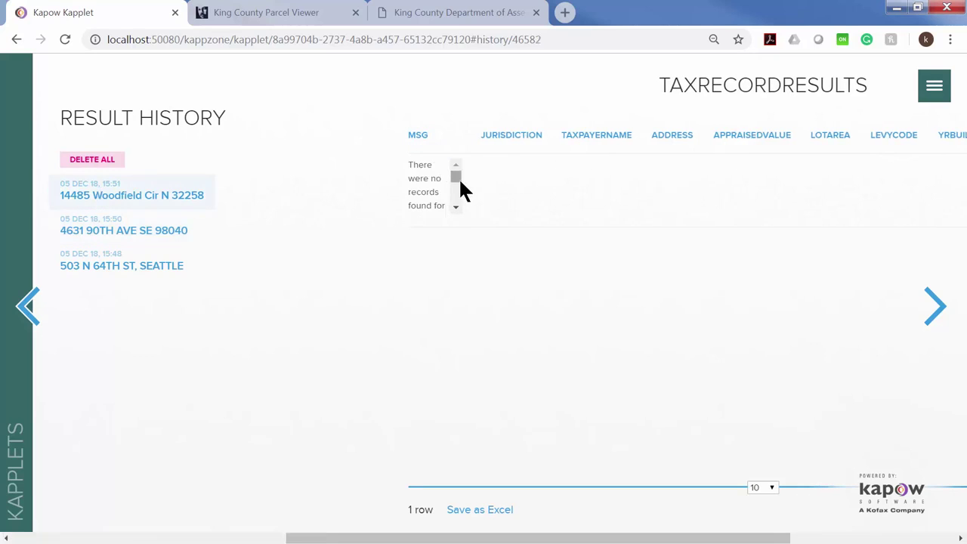
{"action": "left_click_drag", "start_coordinate": [455, 171], "coordinate": [453, 194]}
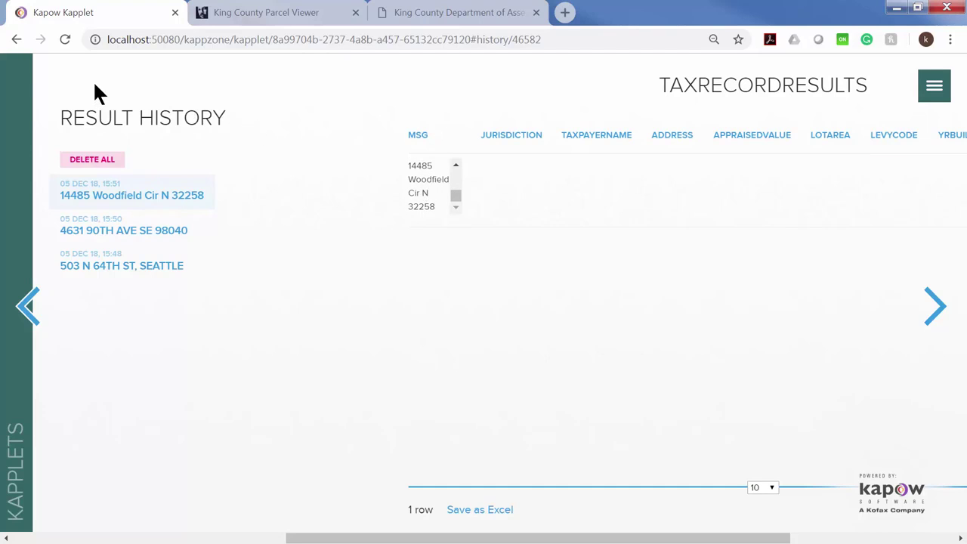
{"action": "left_click", "coordinate": [27, 305]}
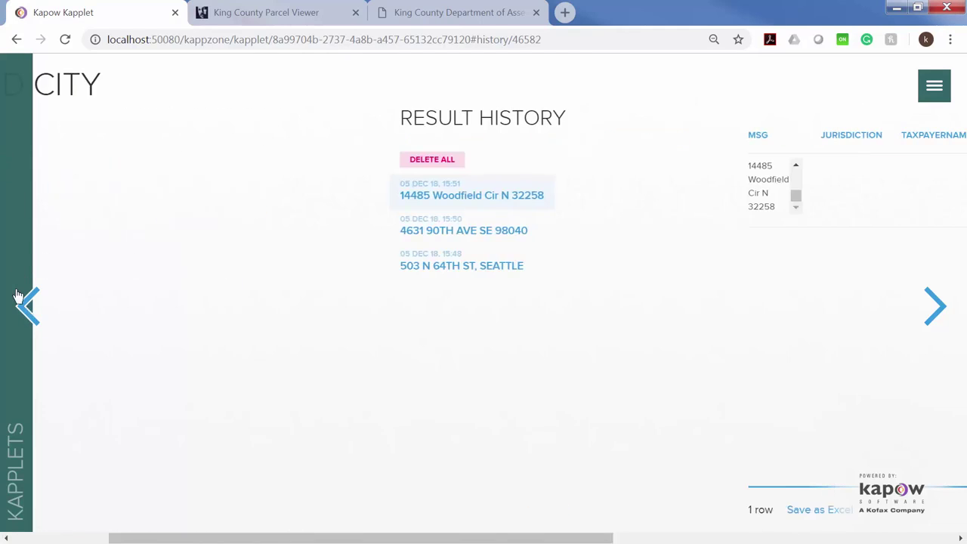
{"action": "left_click", "coordinate": [27, 305]}
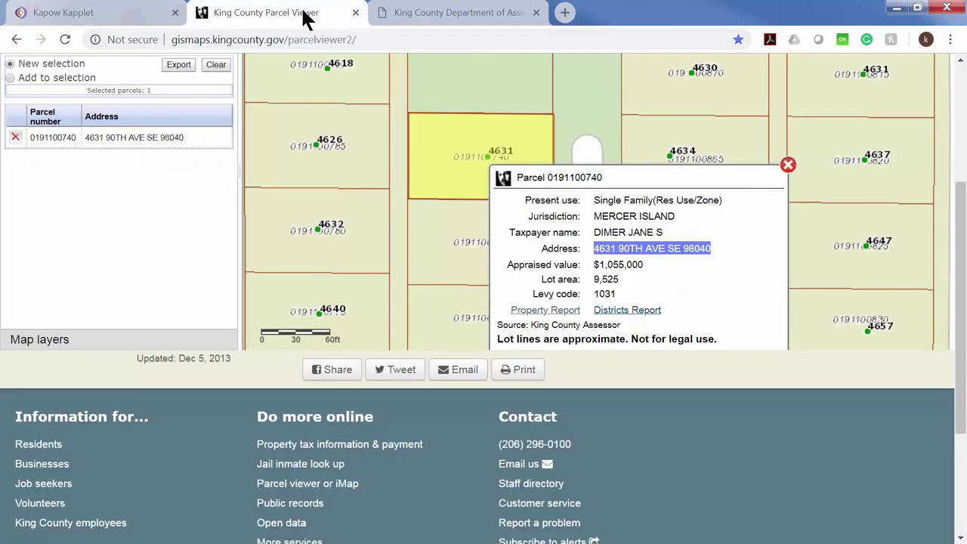
{"action": "left_click", "coordinate": [788, 165]}
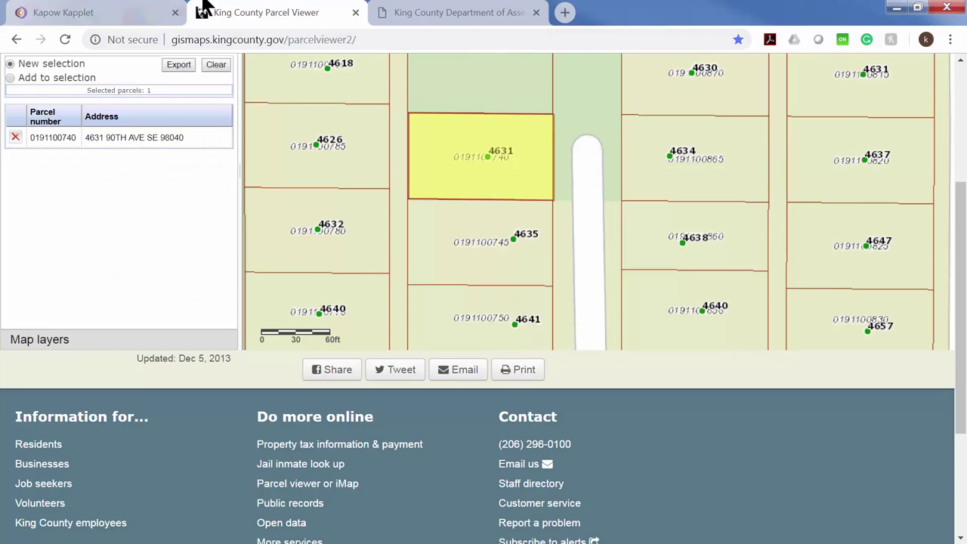
{"action": "left_click", "coordinate": [109, 14]}
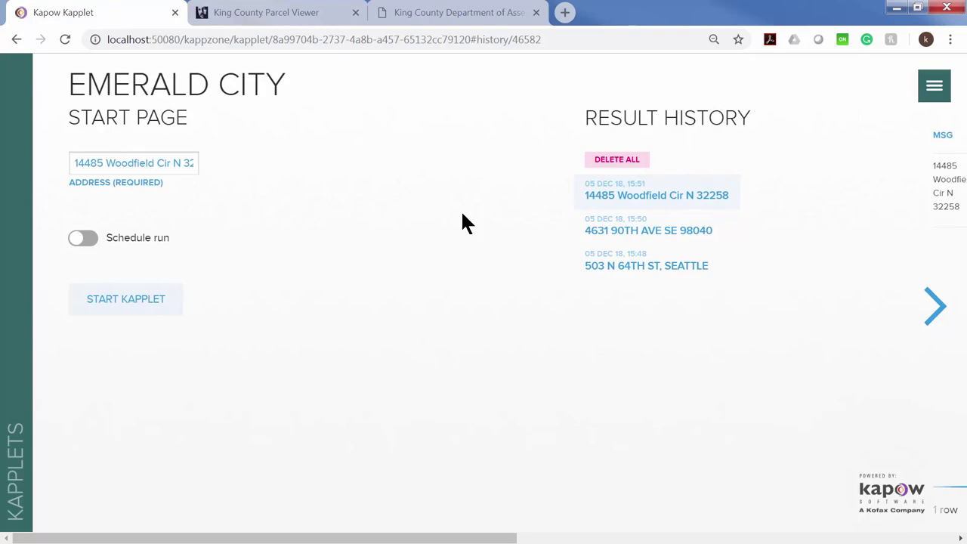